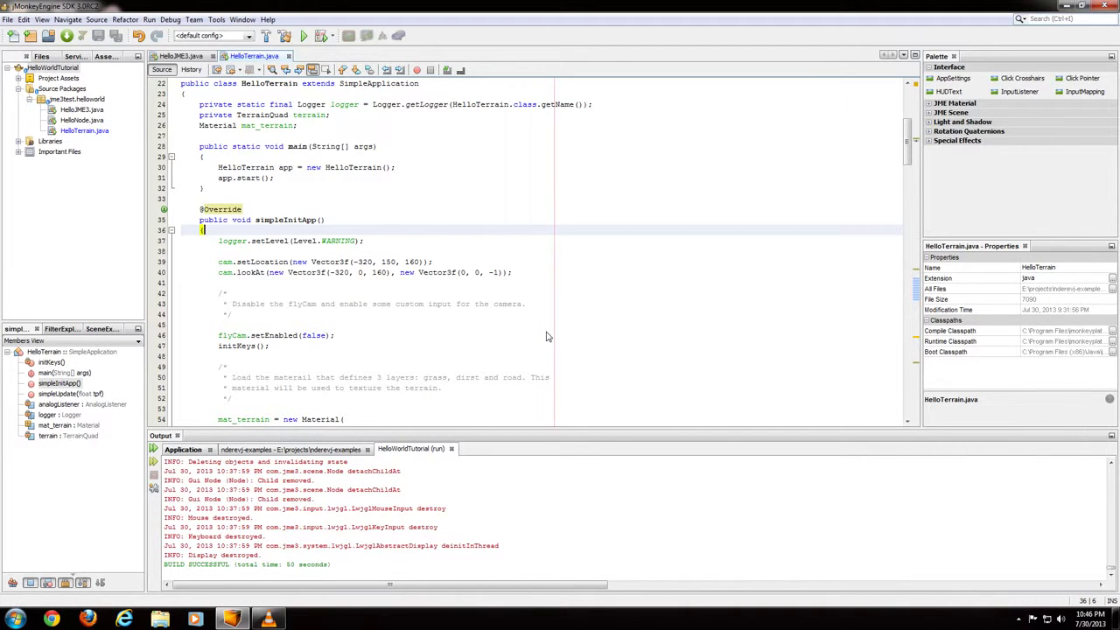
Step: Run HelloTerrain.java with Run File and accept the default display settings
right_click(623, 208)
left_click(676, 333)
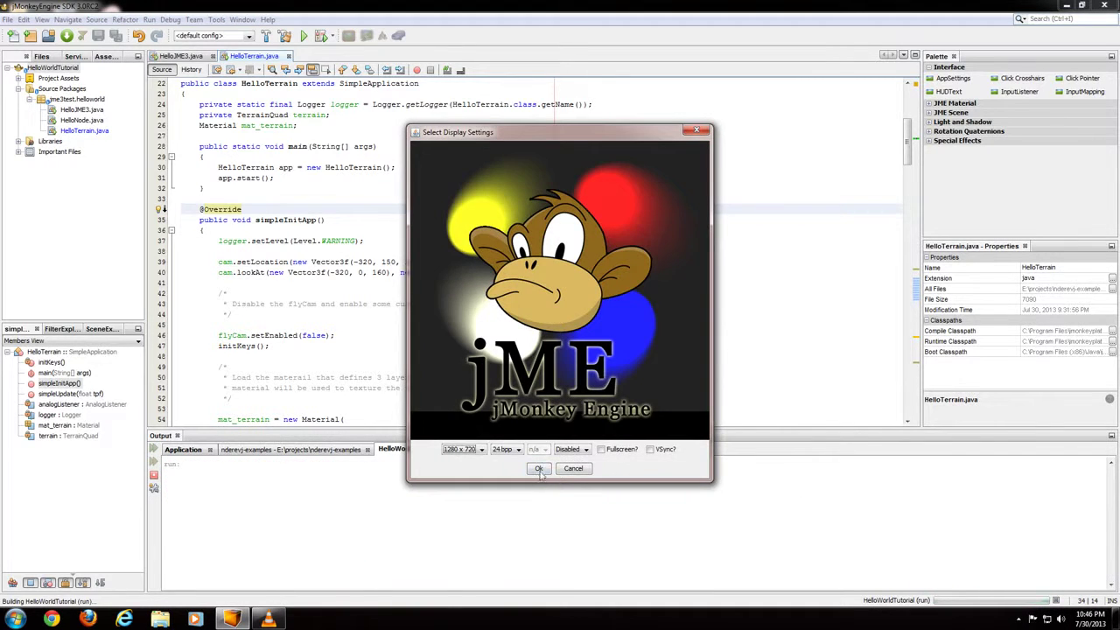
left_click(538, 467)
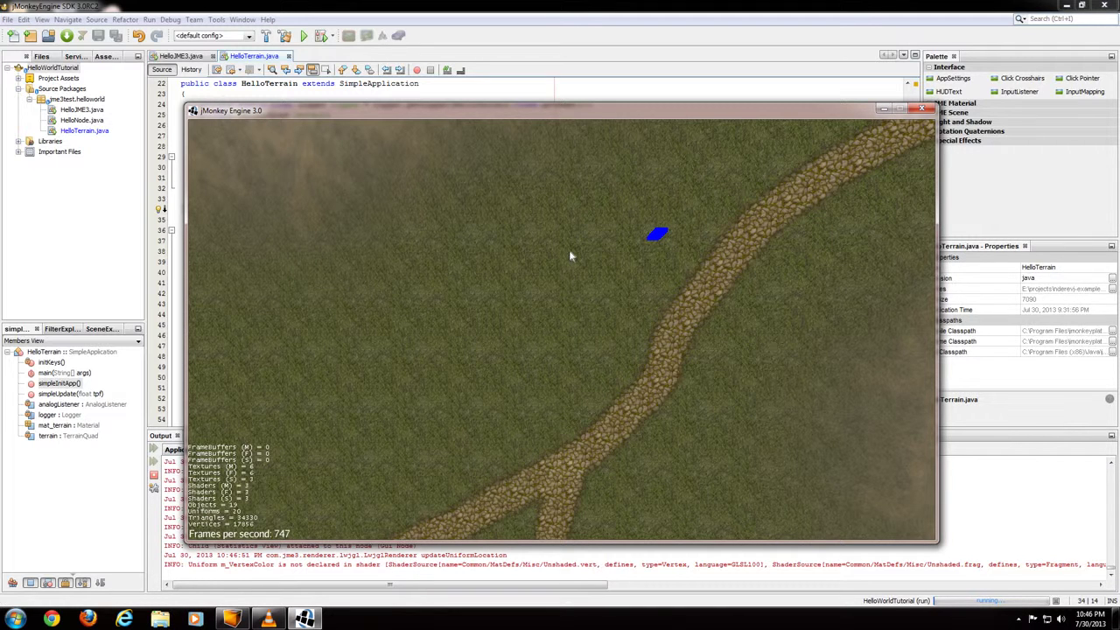
Step: Look around the terrain, tilting toward the foggy horizon and back, then turning left
left_click_drag(567, 129, 550, 319)
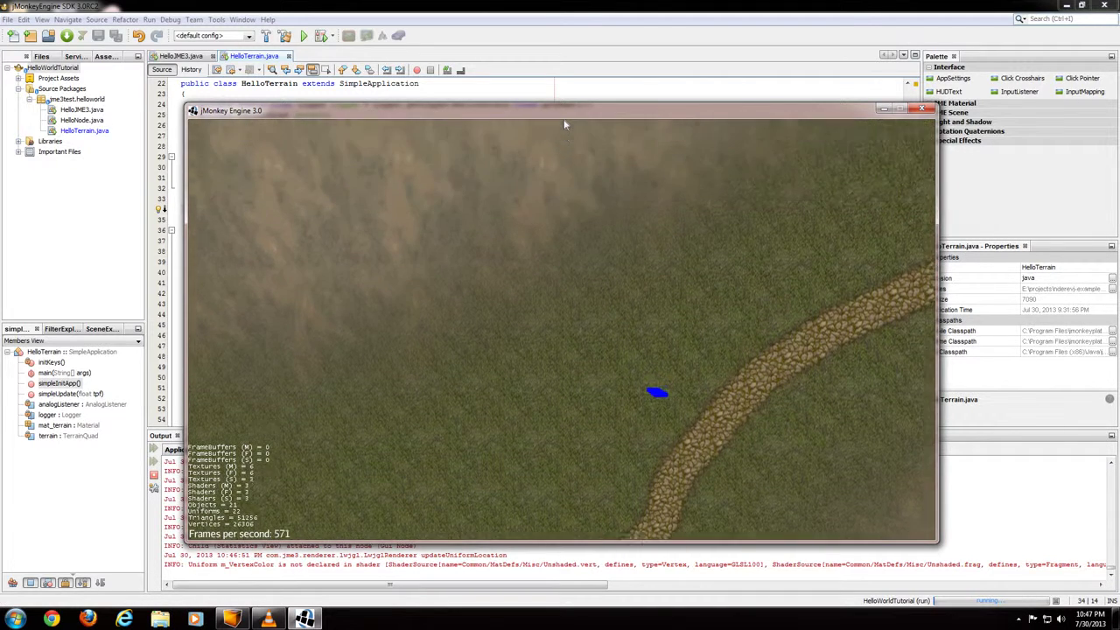
left_click_drag(547, 536, 575, 307)
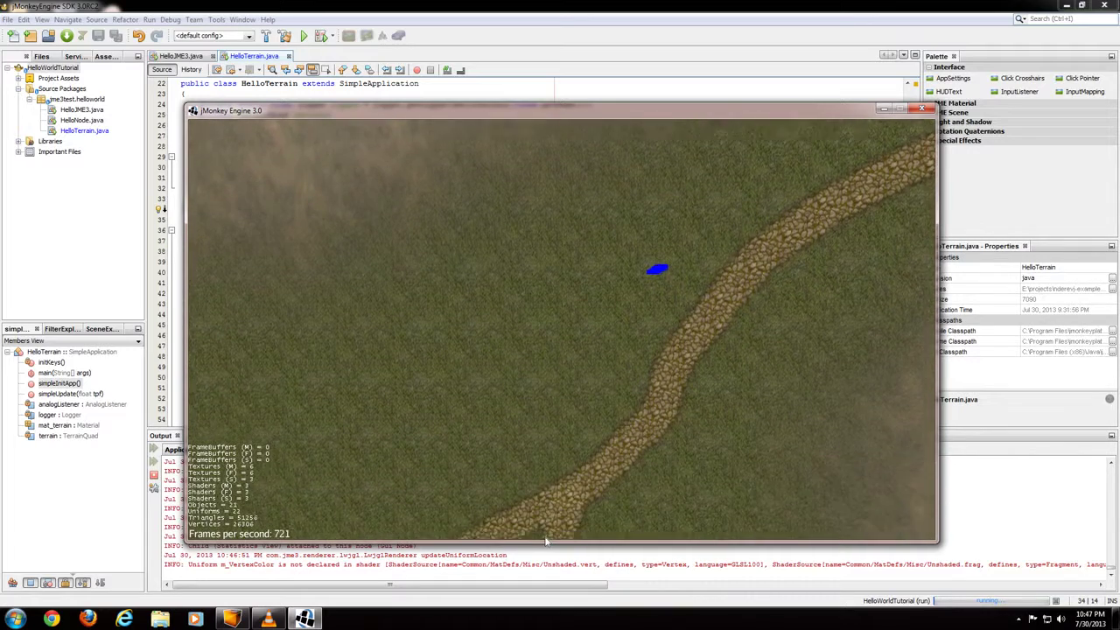
left_click_drag(927, 304, 194, 304)
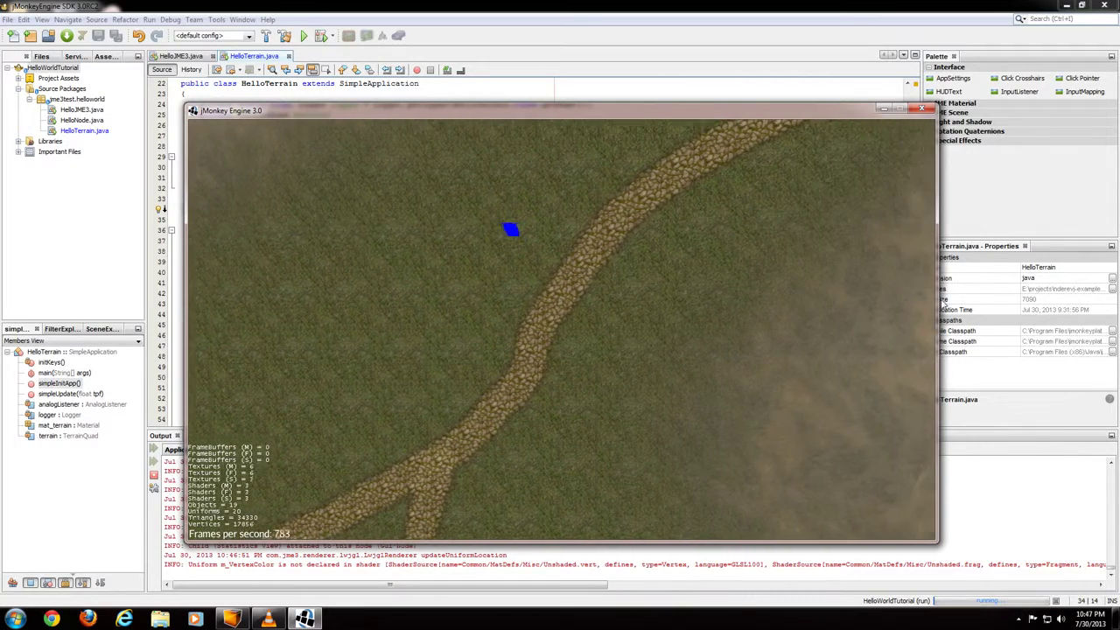
Step: Strafe the camera sideways with A until the blue box sits right on the road
key("a")
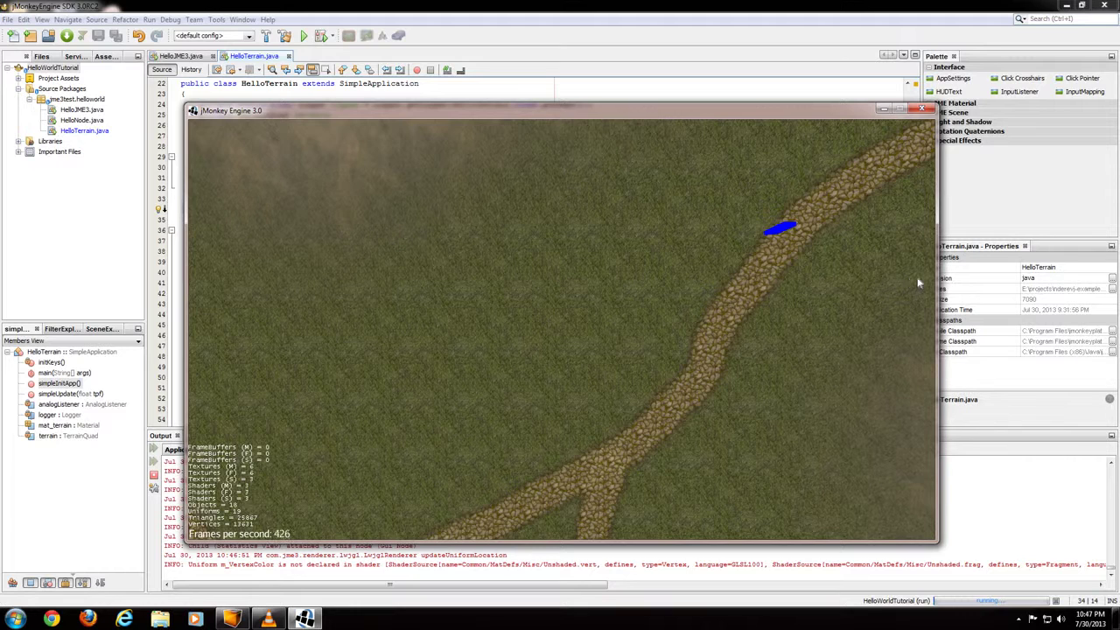
Step: Fly past the road and back over the terrain, then quit the demo with Esc
key("d")
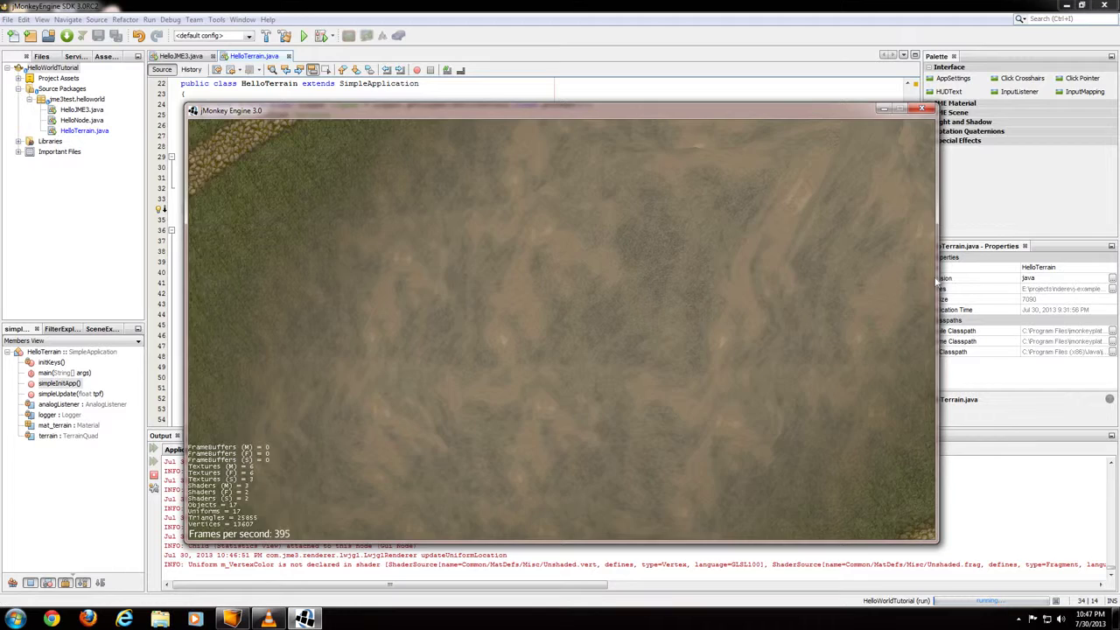
key("s")
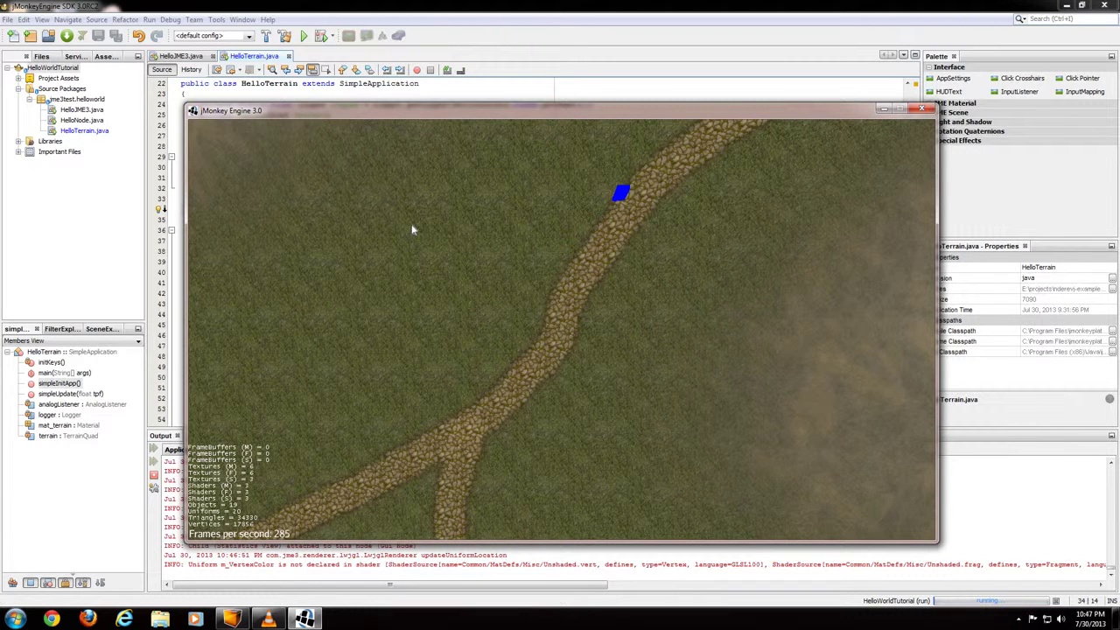
key("Escape")
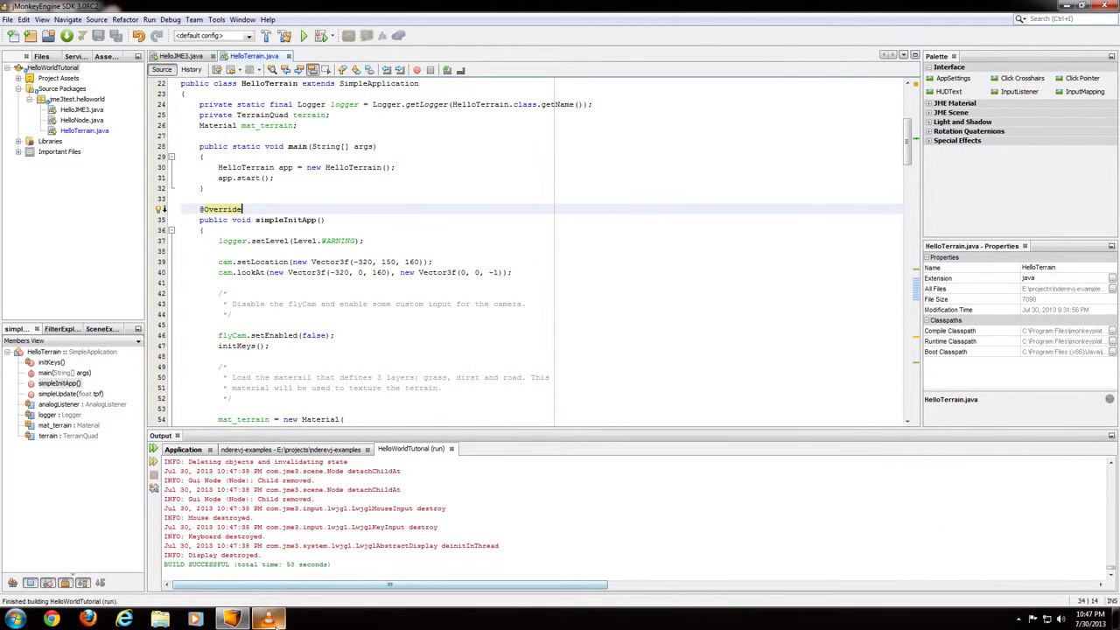